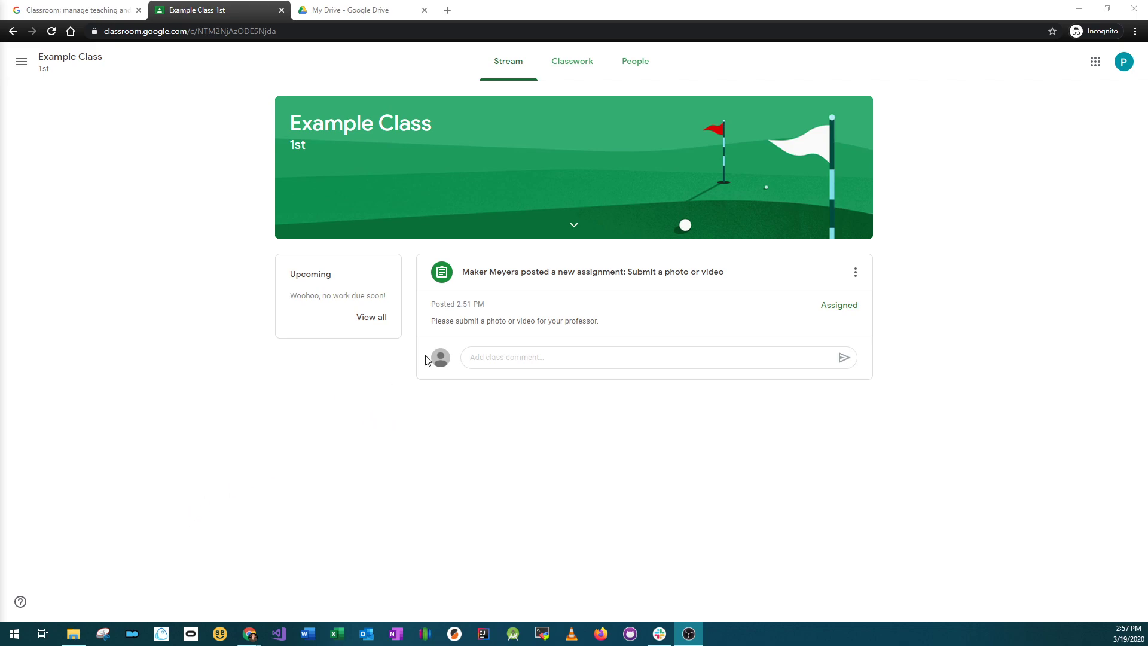
Step: Go to Classwork and open the 'Submit a photo or video' assignment's details page
left_click(583, 63)
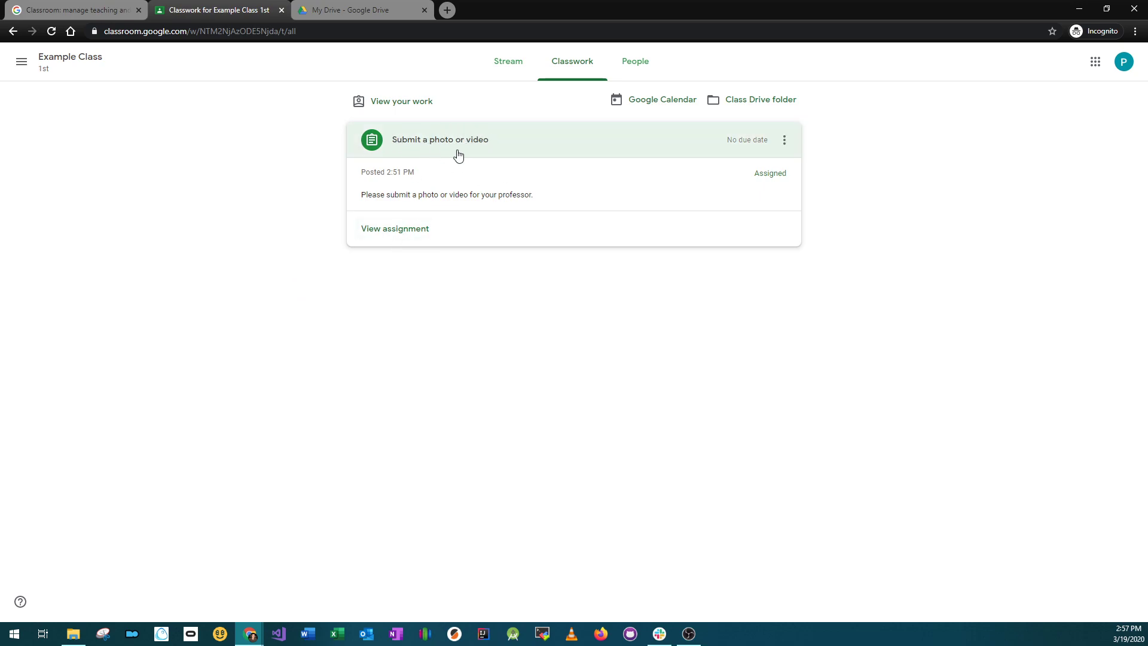
left_click(402, 233)
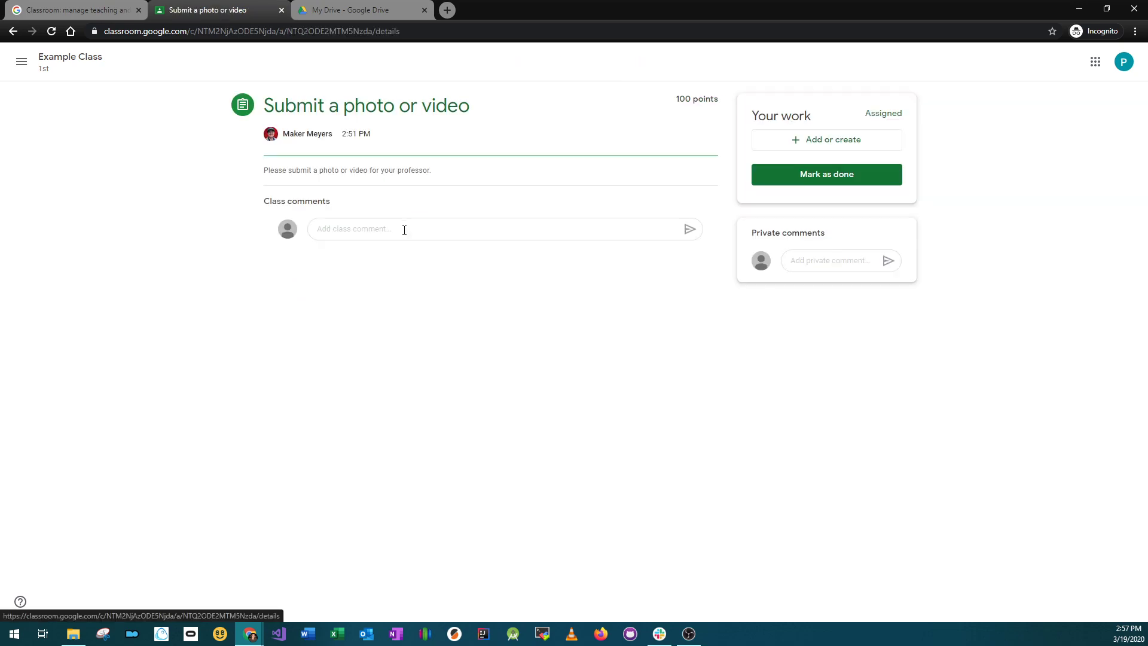
Step: Open the Add or create menu in the Your work panel
left_click(844, 144)
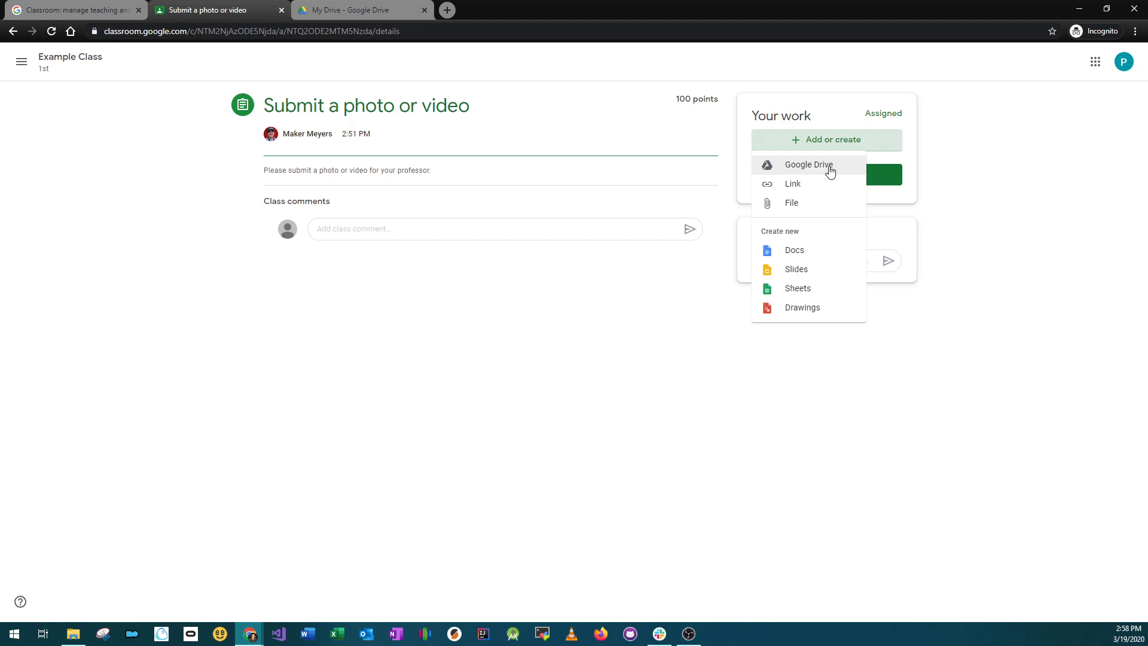
Step: Select 3D Selfie 3.PNG from My Drive in Google Drive and attach it to the work
left_click(831, 170)
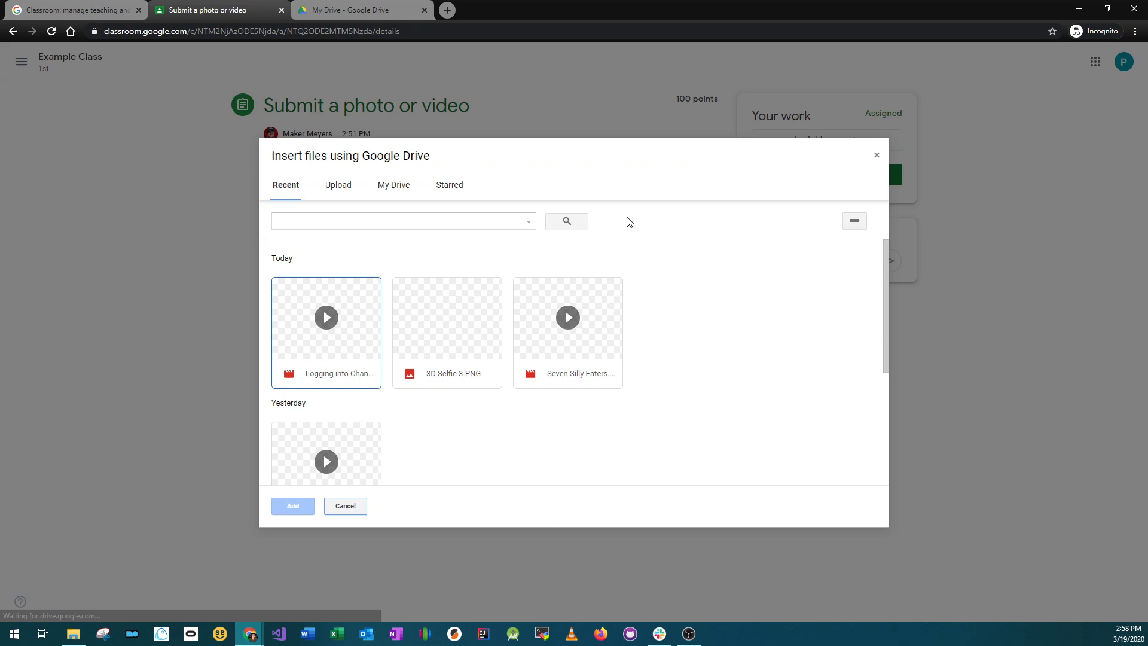
left_click(402, 186)
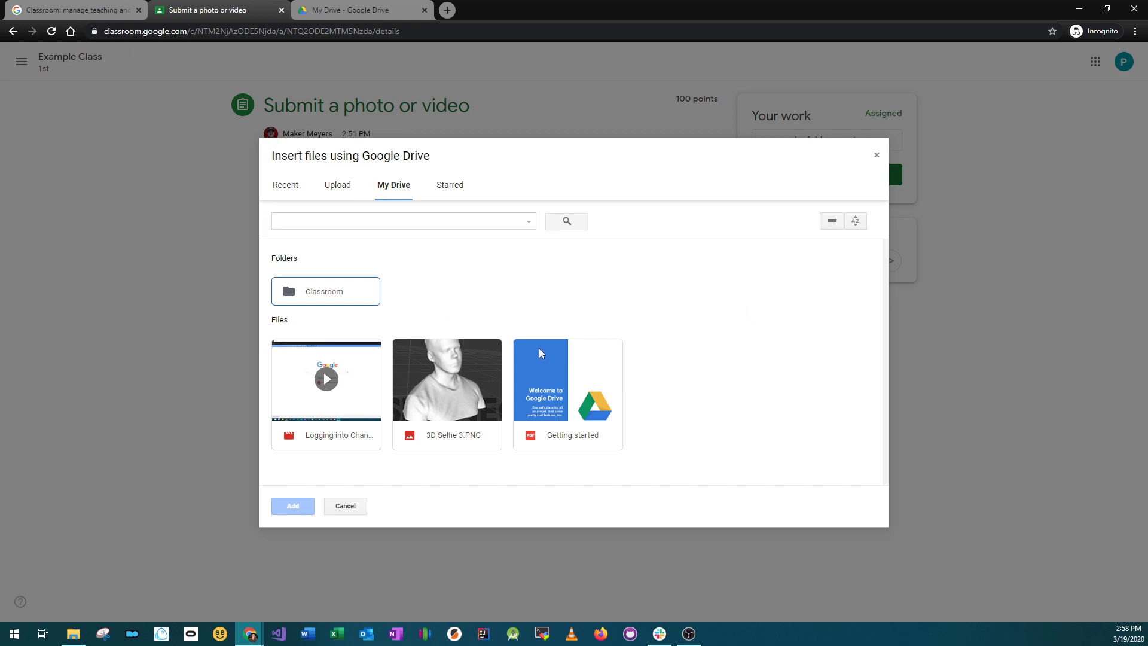
left_click(462, 404)
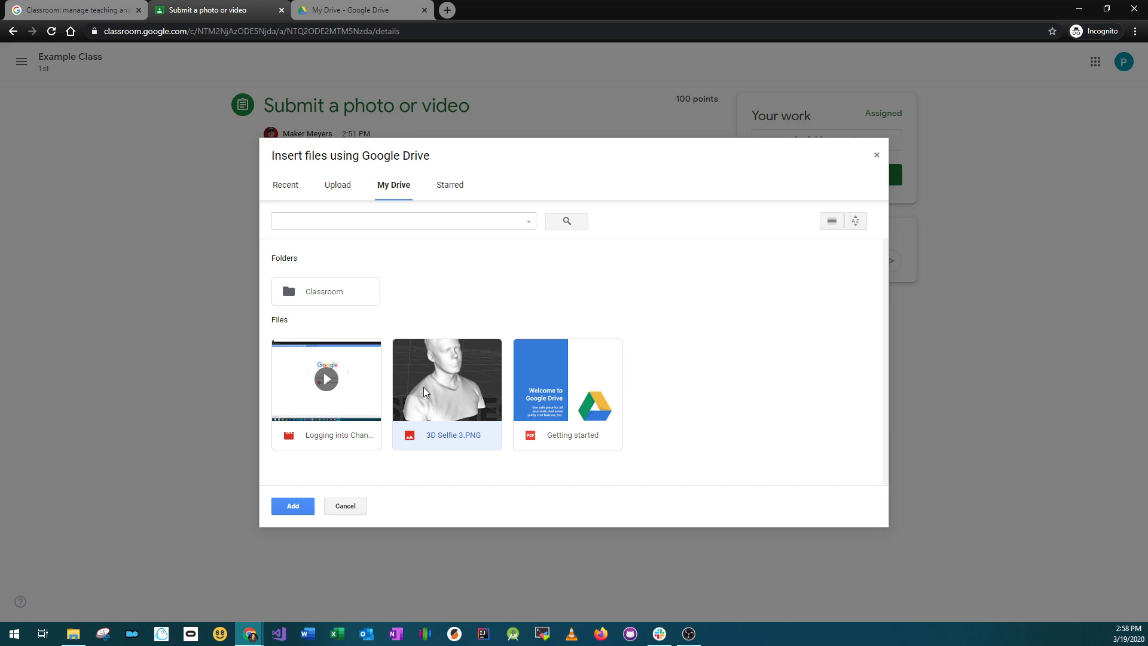
left_click(350, 433)
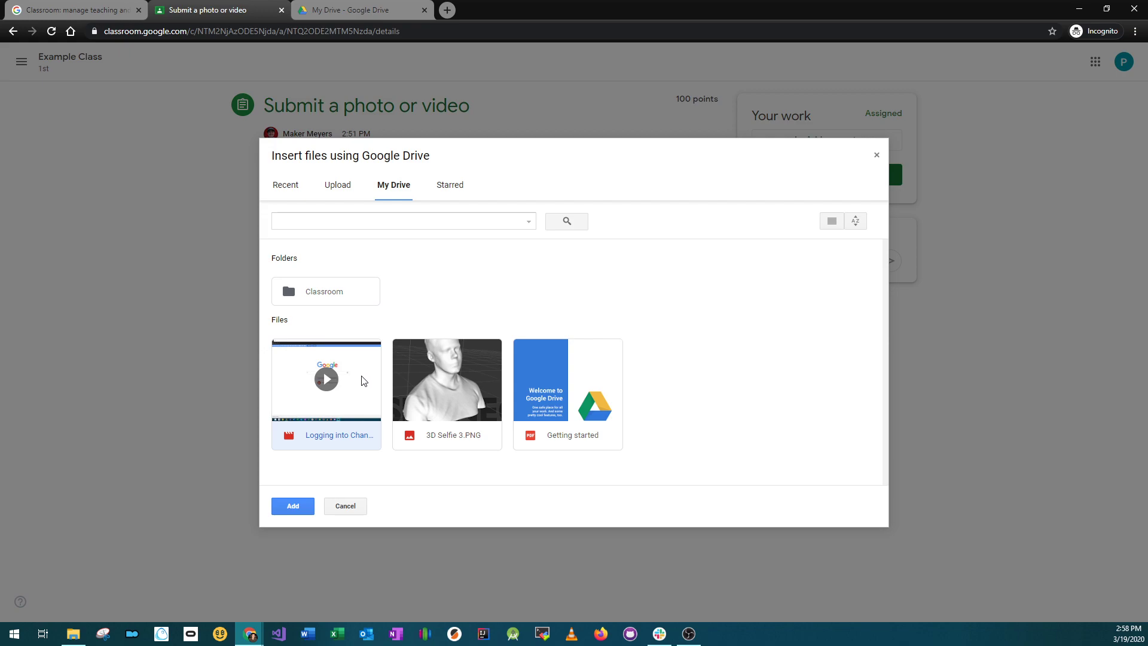
left_click(439, 382)
left_click(350, 390)
left_click(458, 390)
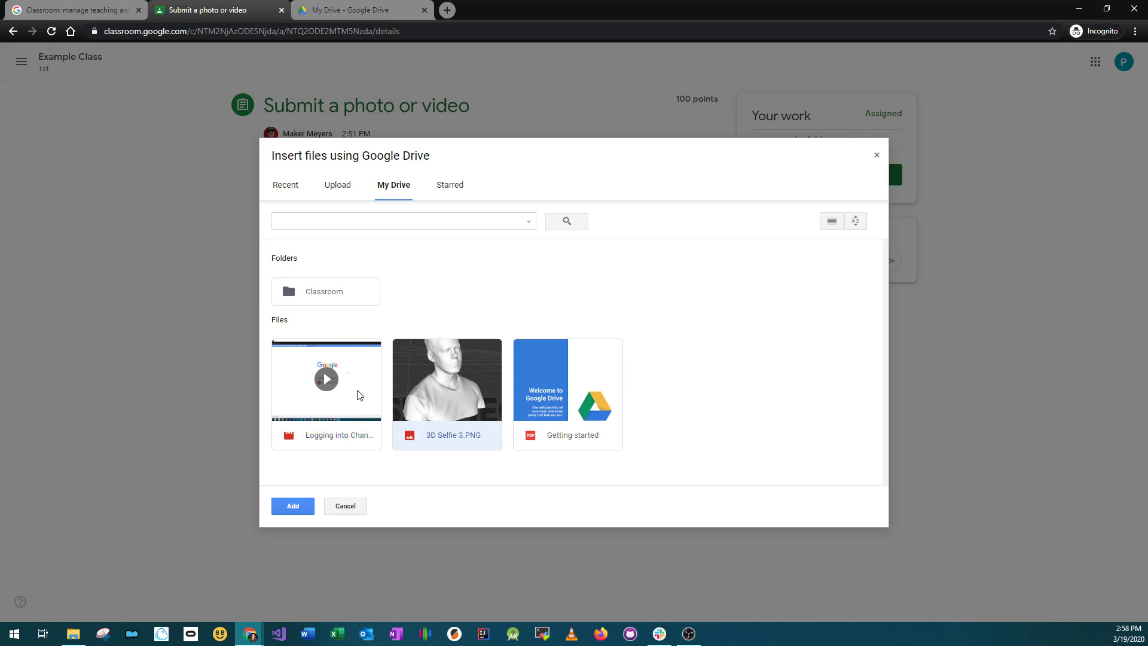
left_click(359, 395)
left_click(458, 395)
left_click(295, 506)
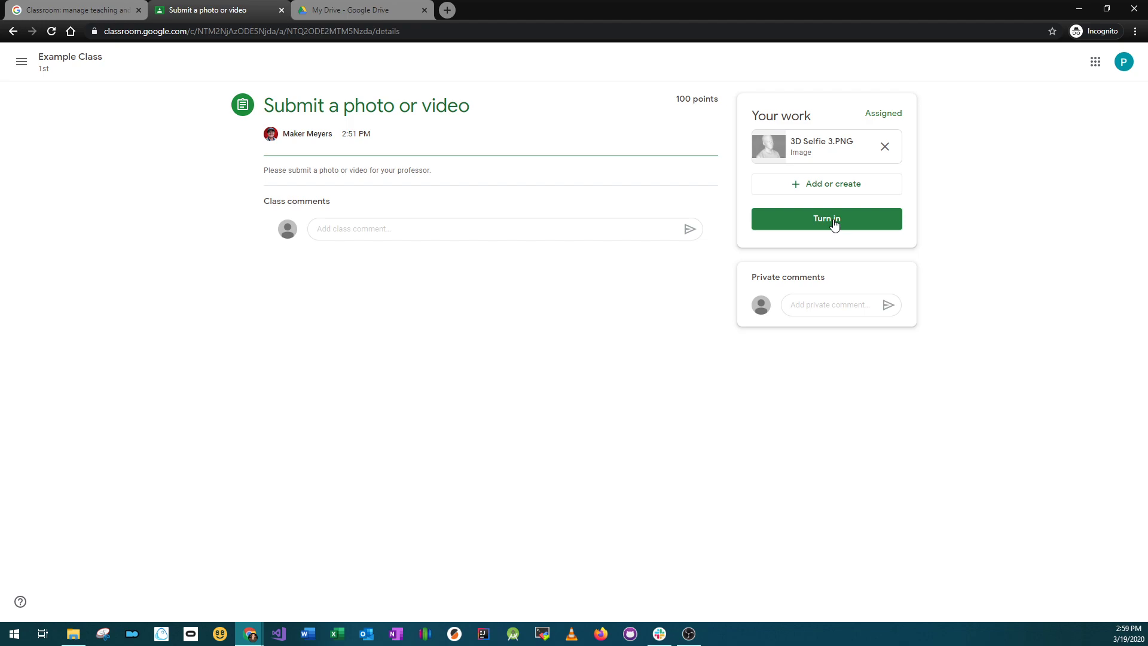
Step: Remove the selfie attachment and attach the Gmail login video from My Drive instead
left_click(885, 147)
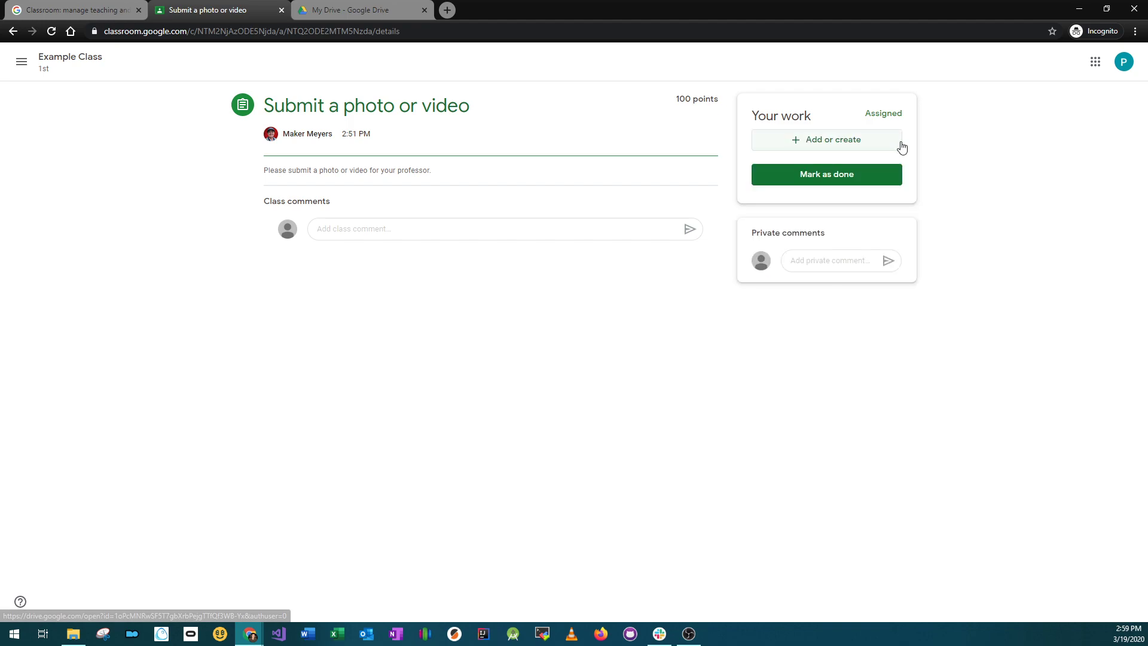
left_click(819, 147)
left_click(797, 164)
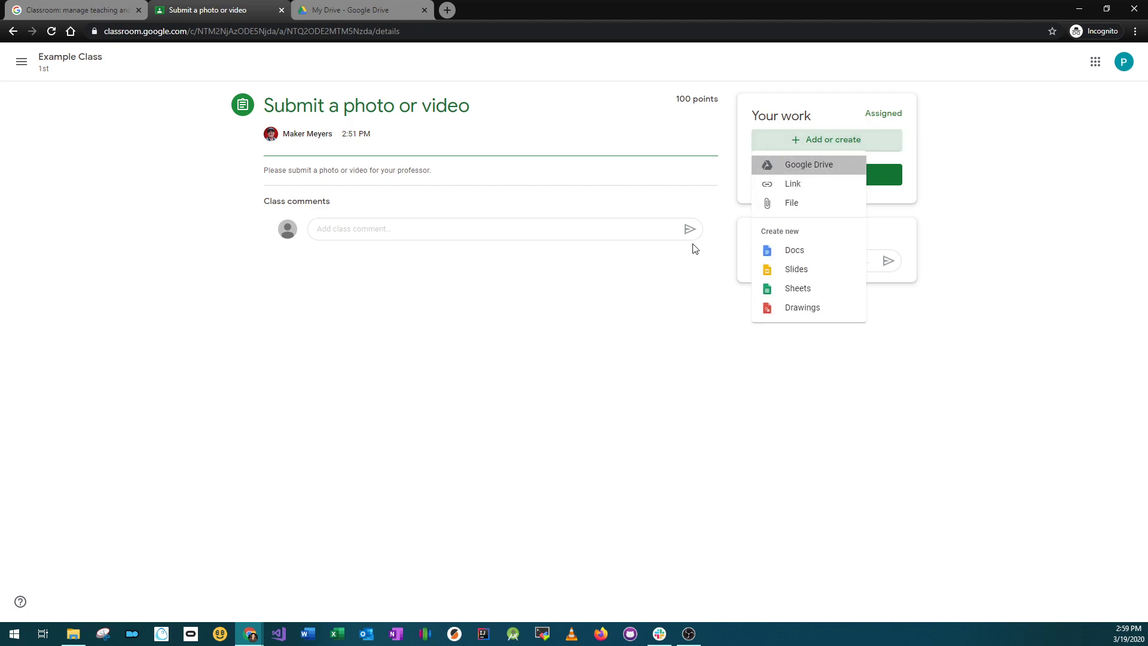
left_click(390, 187)
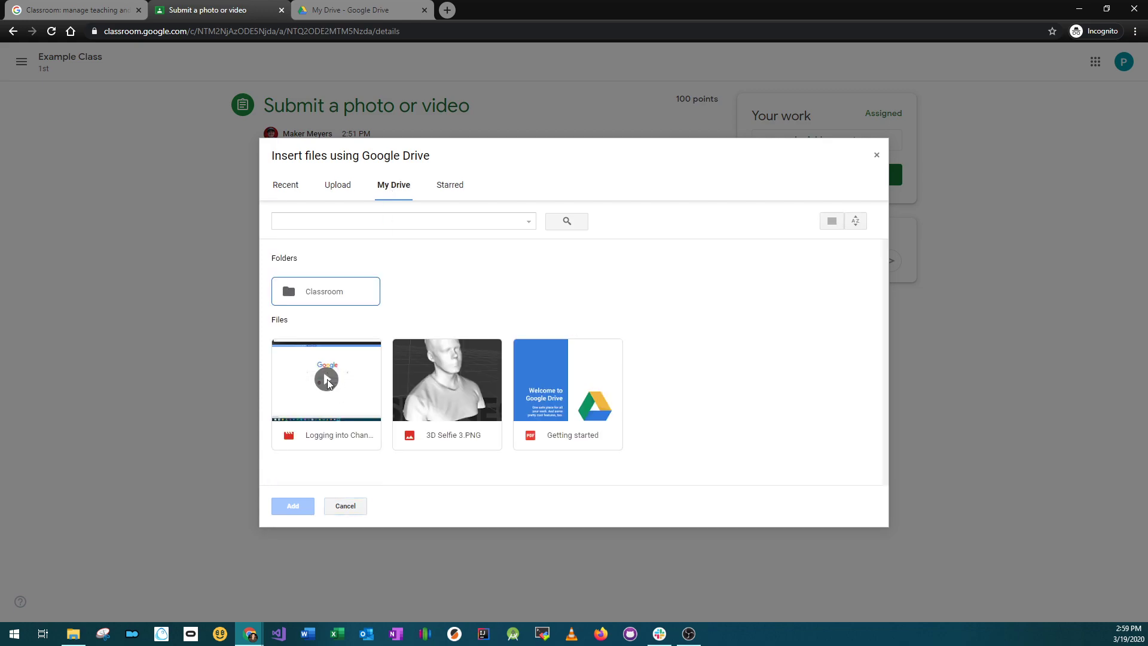
left_click(327, 379)
left_click(293, 503)
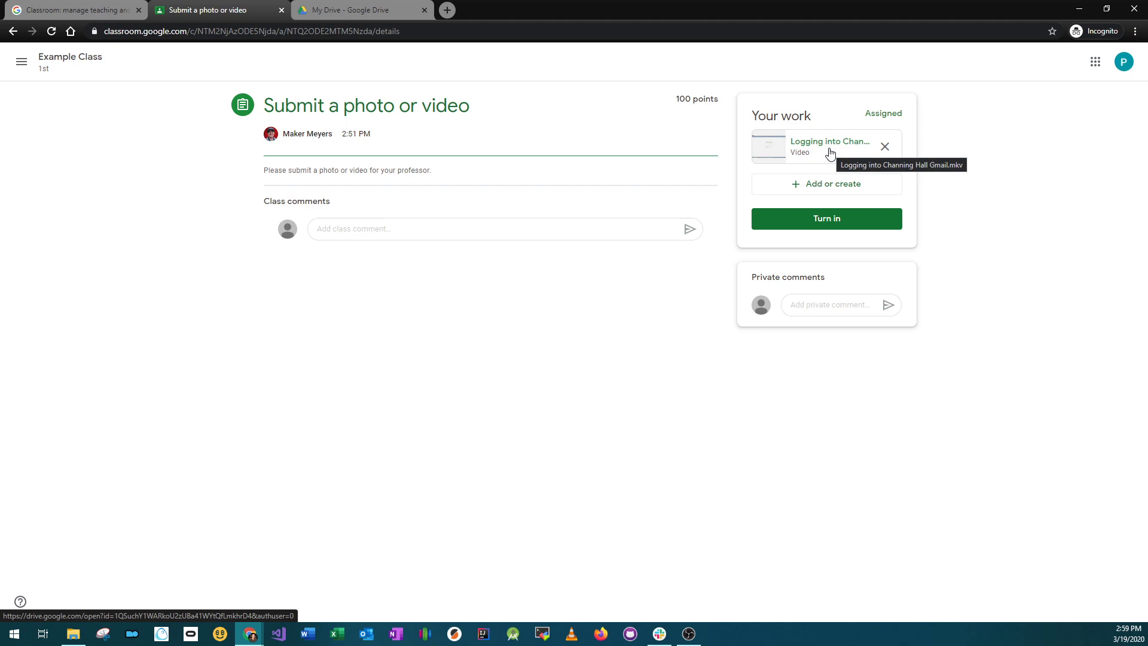
Step: Add 3D Selfie 3.PNG from Drive's Recent files as a second attachment beside the video
left_click(846, 184)
left_click(825, 215)
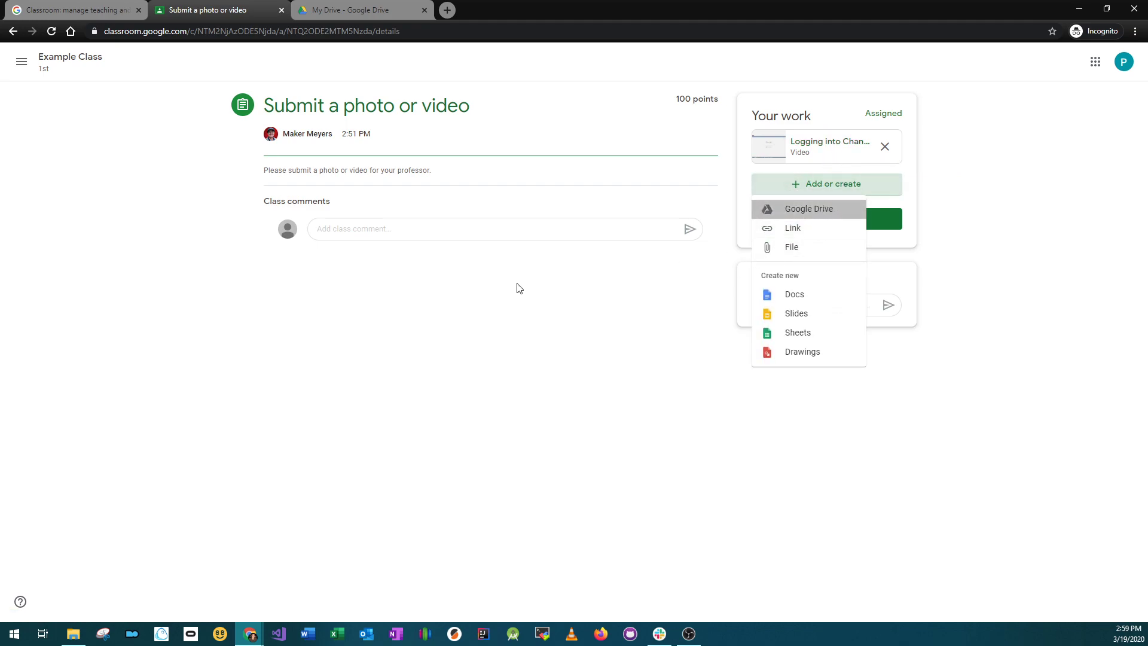
left_click(438, 349)
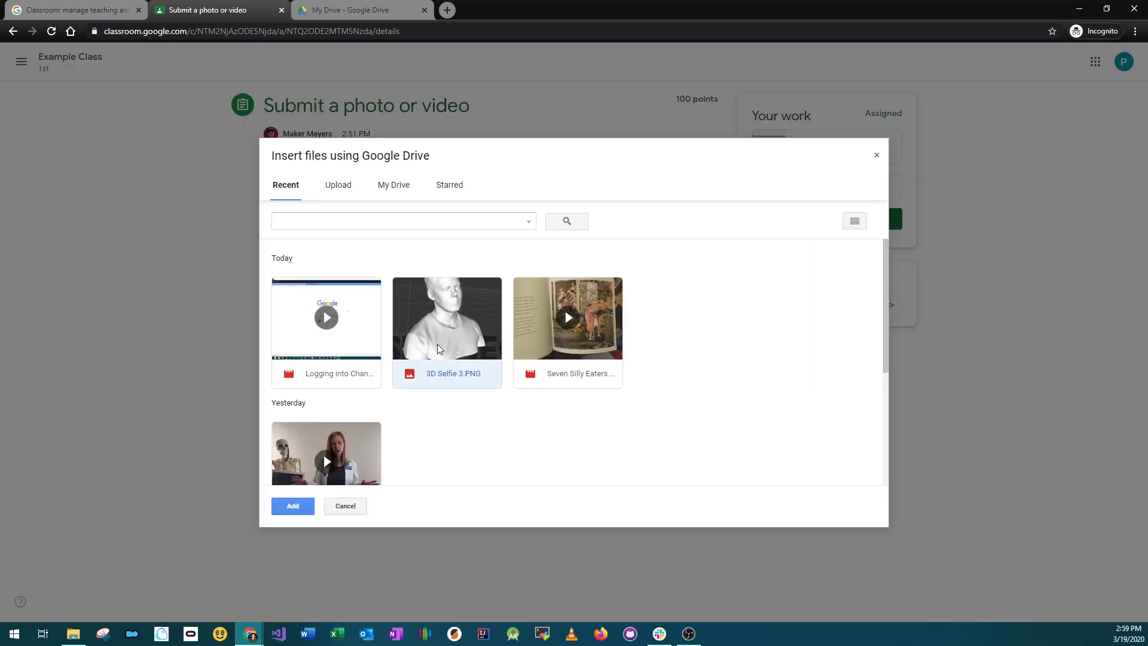
left_click(293, 506)
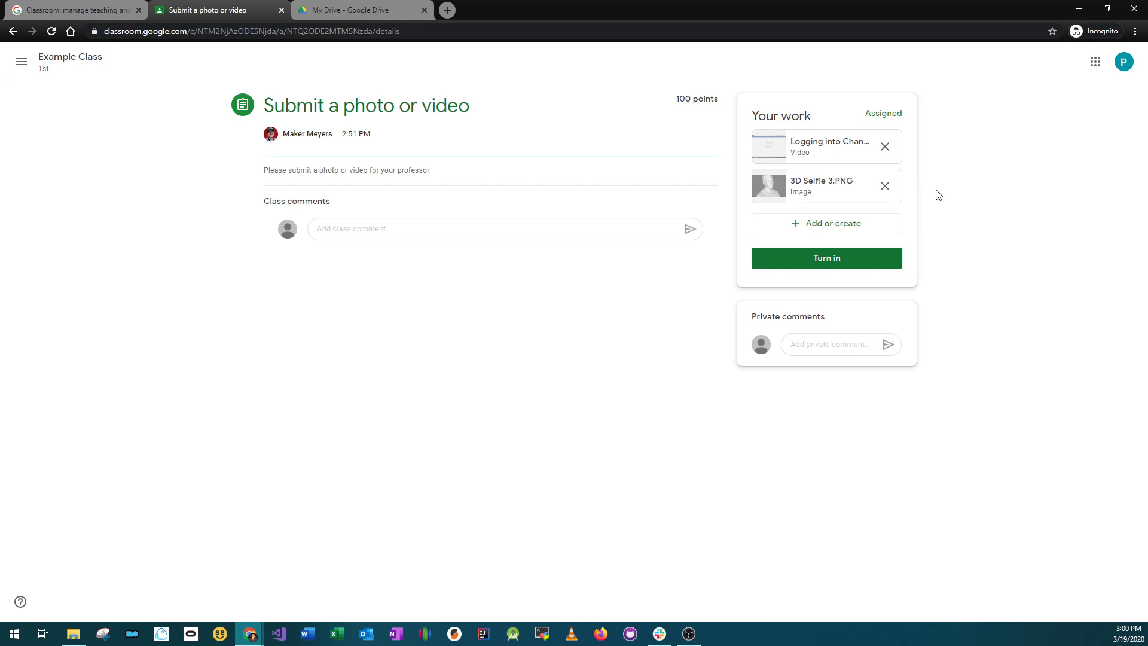
Step: Choose Link from the Add or create menu to bring up the empty Add link dialog
left_click(865, 225)
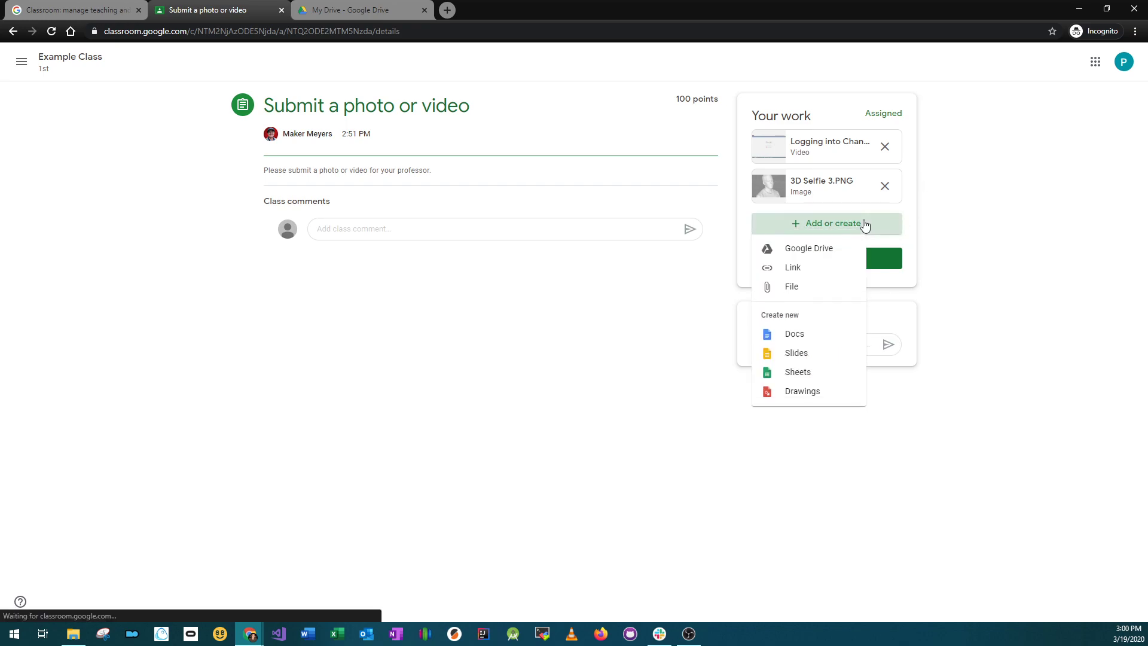
left_click(796, 270)
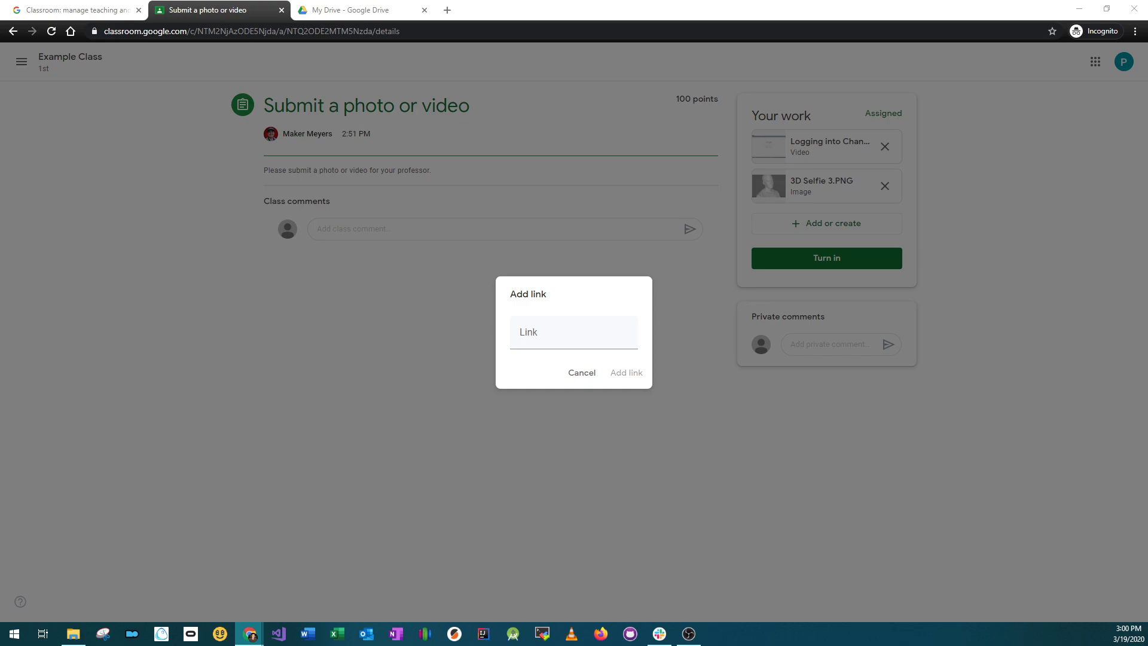
Step: In YouTube, open the 'Posting Videos to YouTube' video and select its web address
key("alt+Tab")
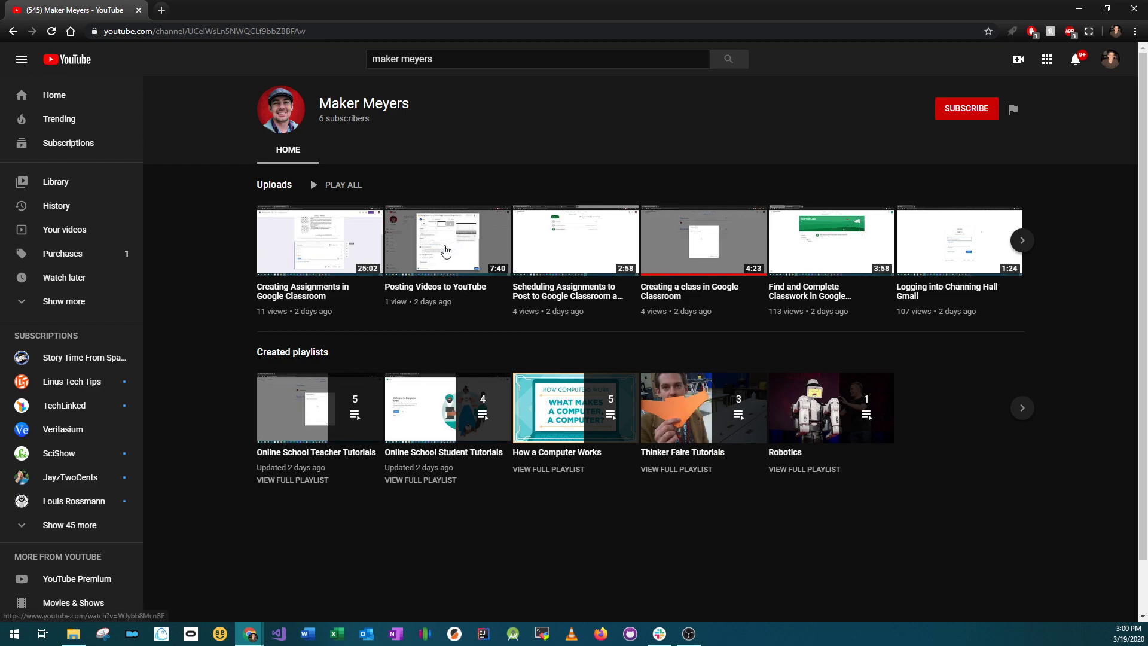
left_click(447, 254)
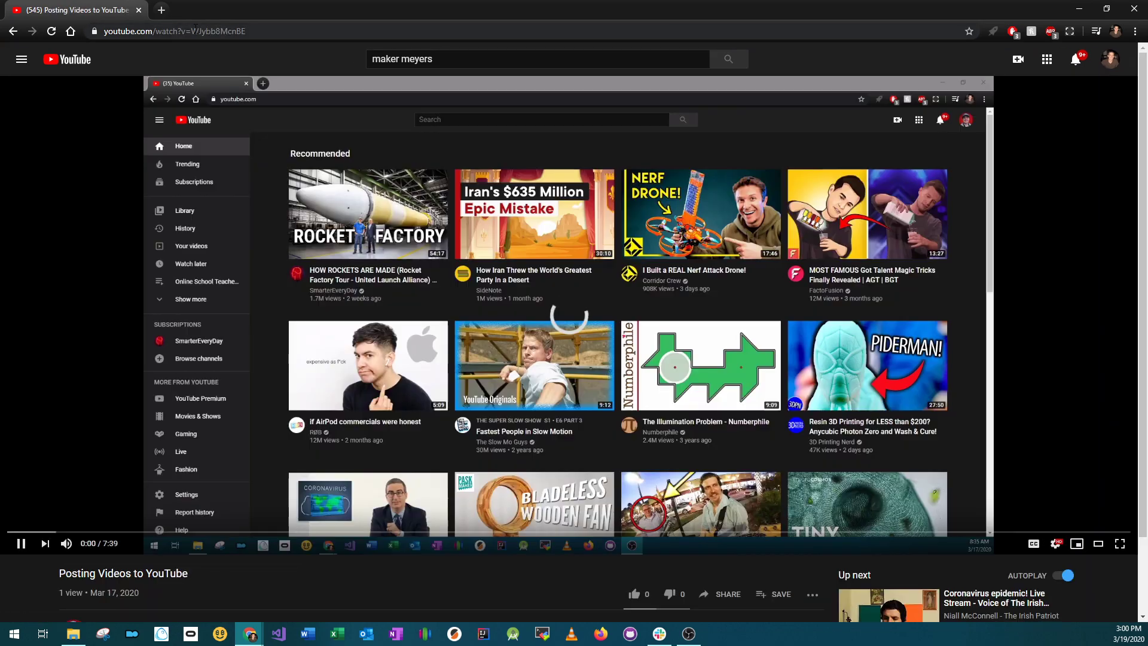
left_click(195, 28)
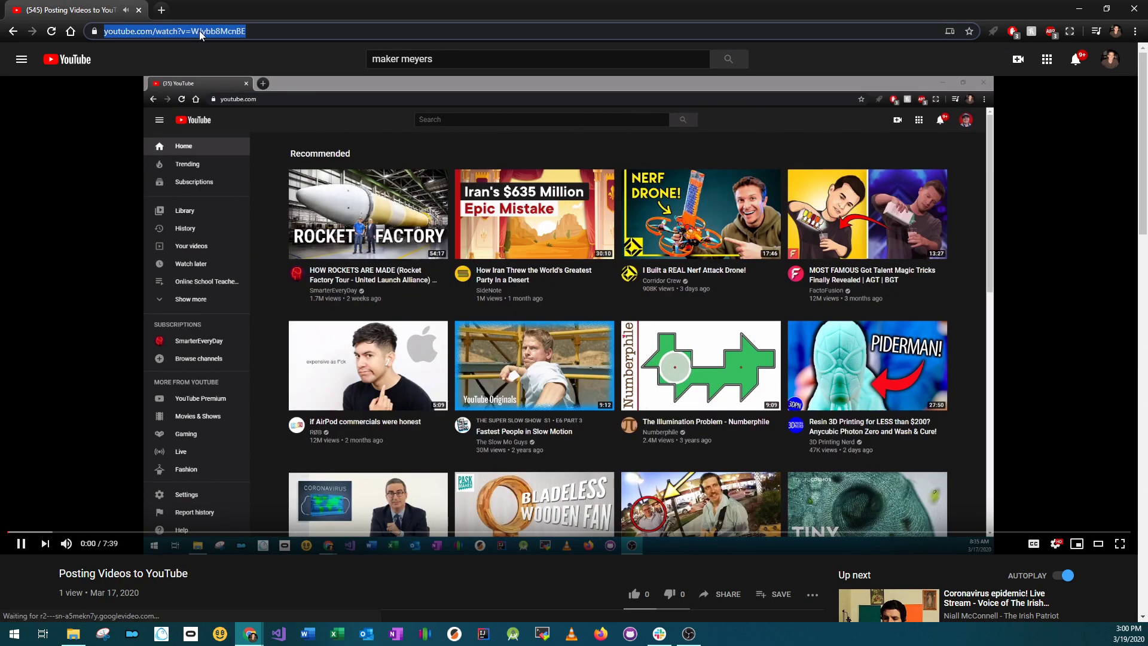
left_click(251, 33)
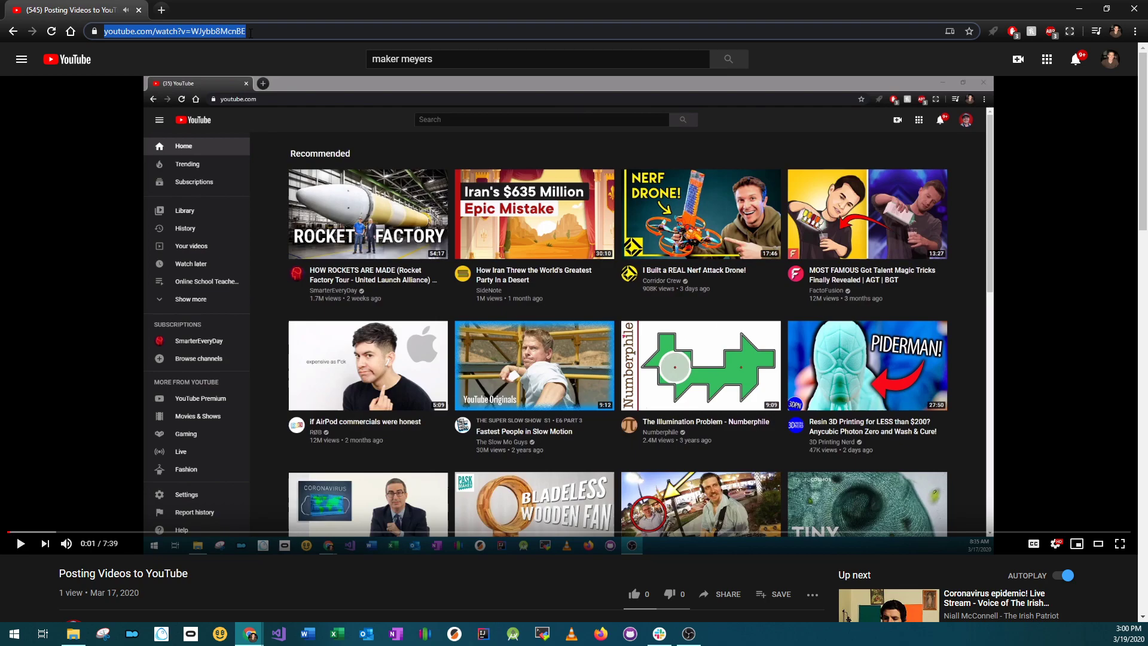
Step: Paste the YouTube video URL into the Add link dialog and add it as a third attachment
key("alt+Tab")
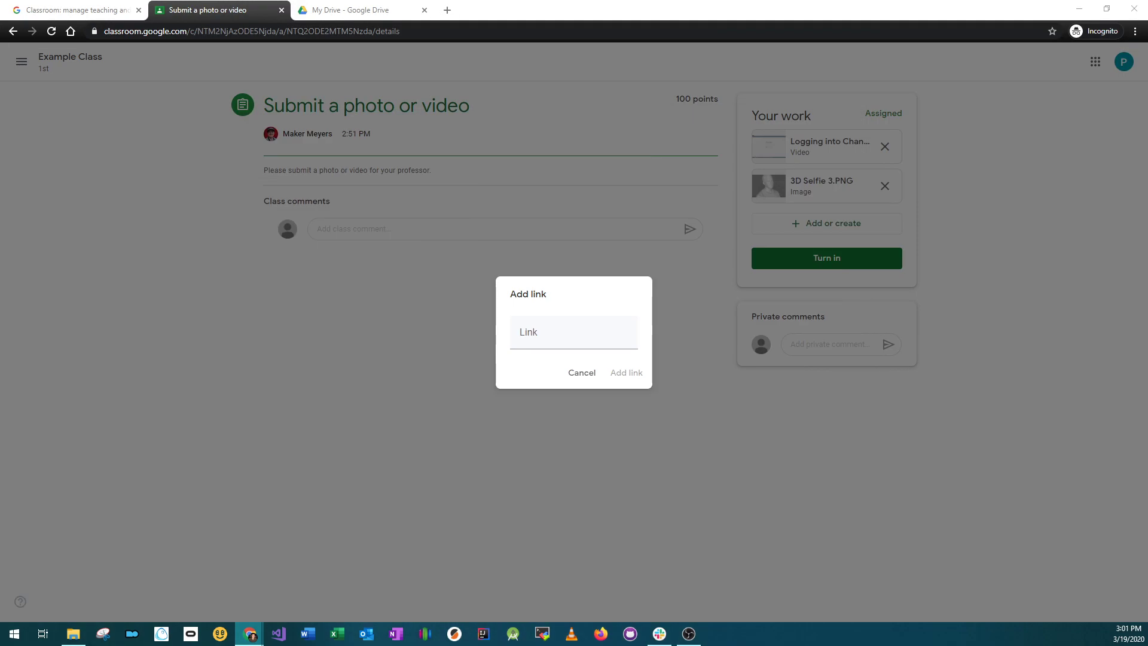
left_click(561, 338)
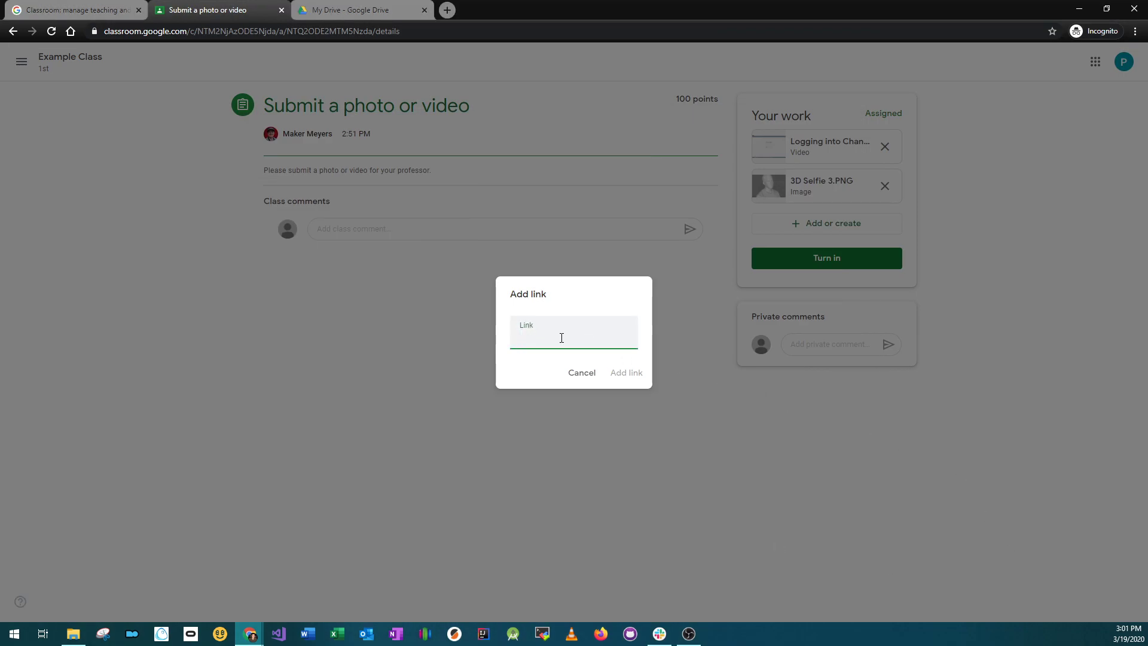
key("ctrl+v")
left_click(633, 379)
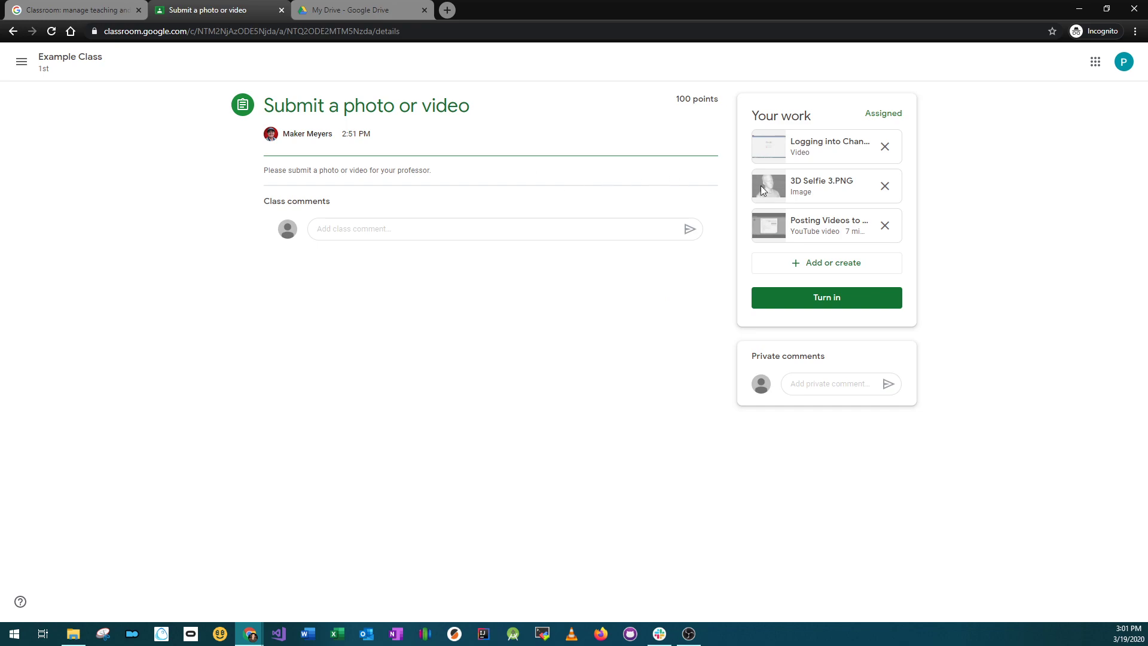
Step: Choose File from the Add or create menu to open the Insert files Upload tab
left_click(826, 267)
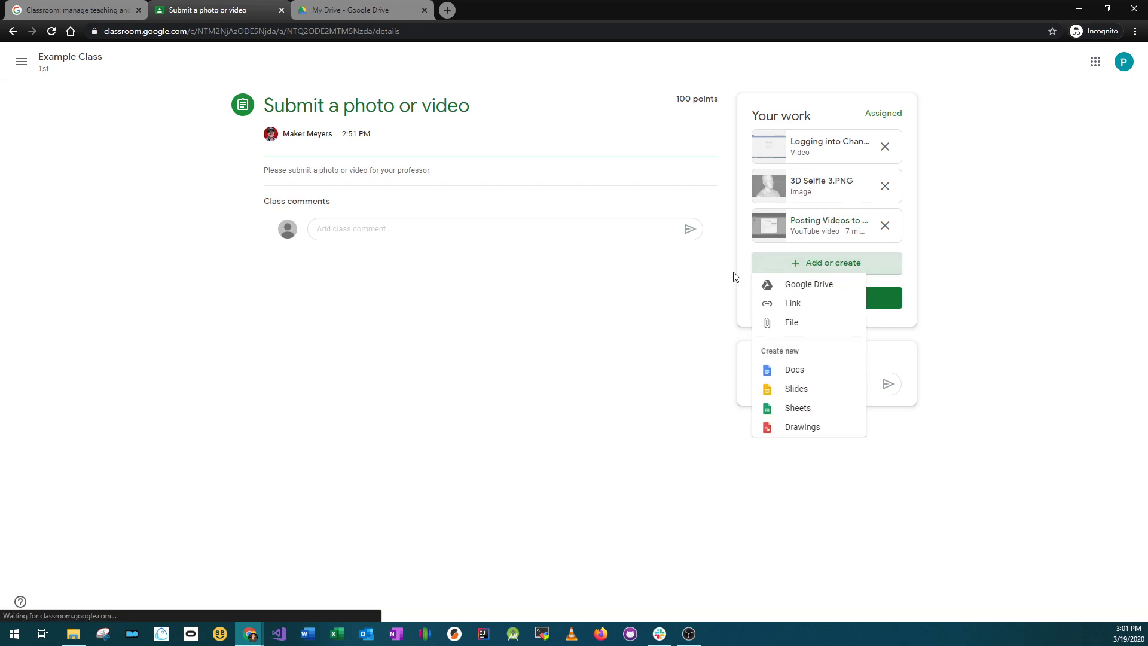
left_click(785, 329)
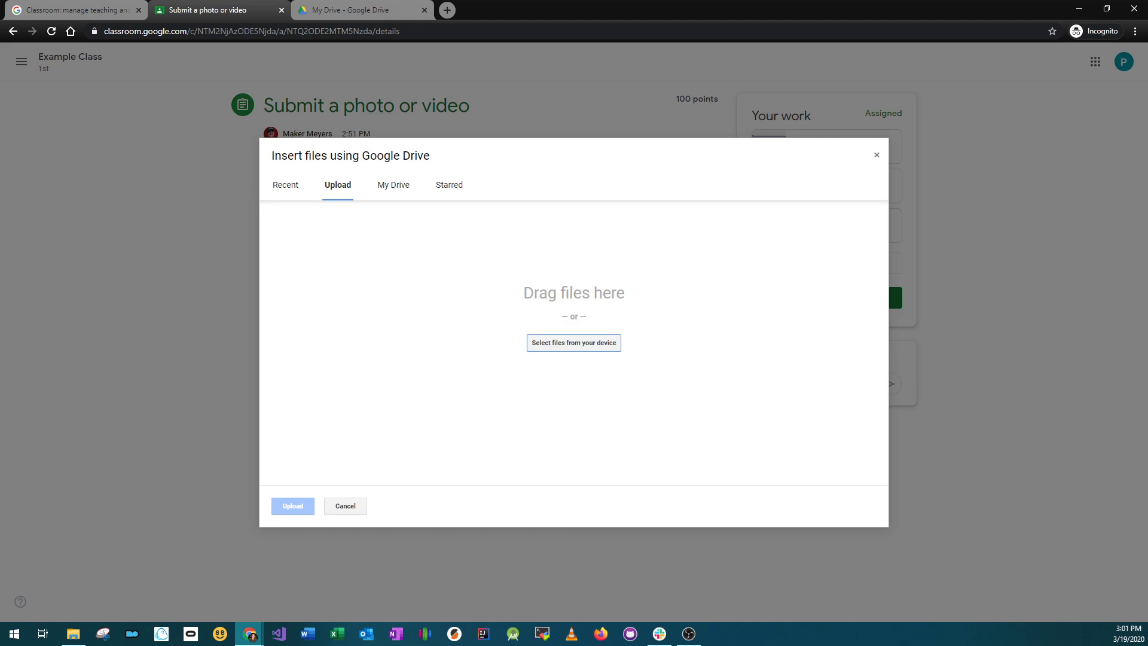
Step: Drag Find and do classwork.mkv from the Screen Capture folder into the upload area
left_click(72, 634)
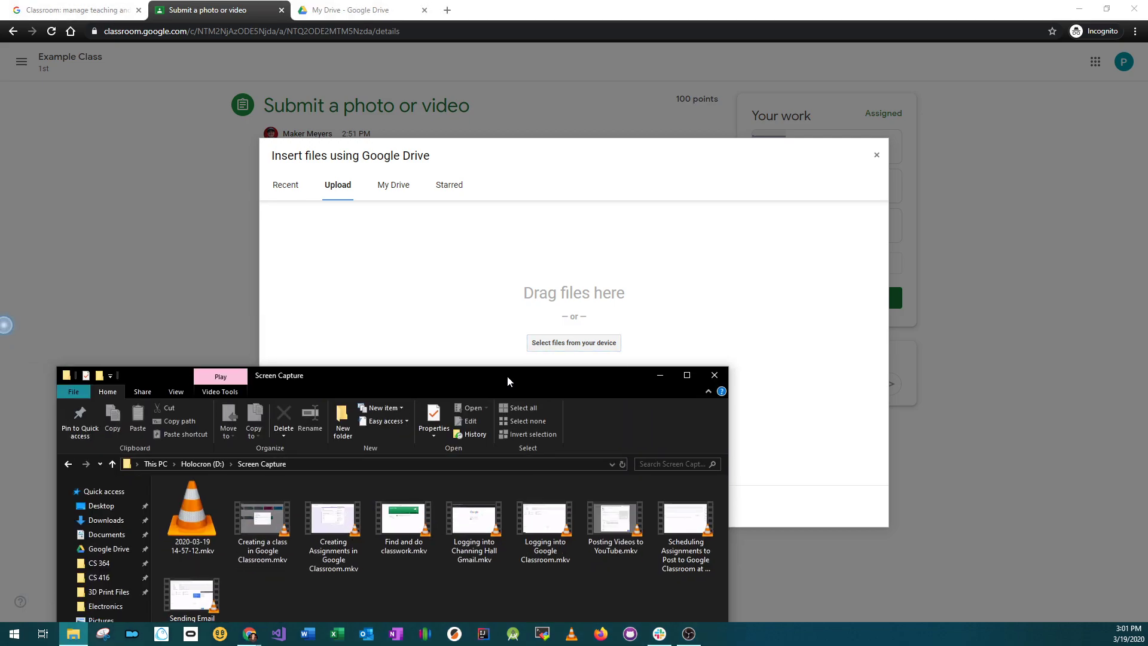
left_click_drag(510, 377, 1145, 258)
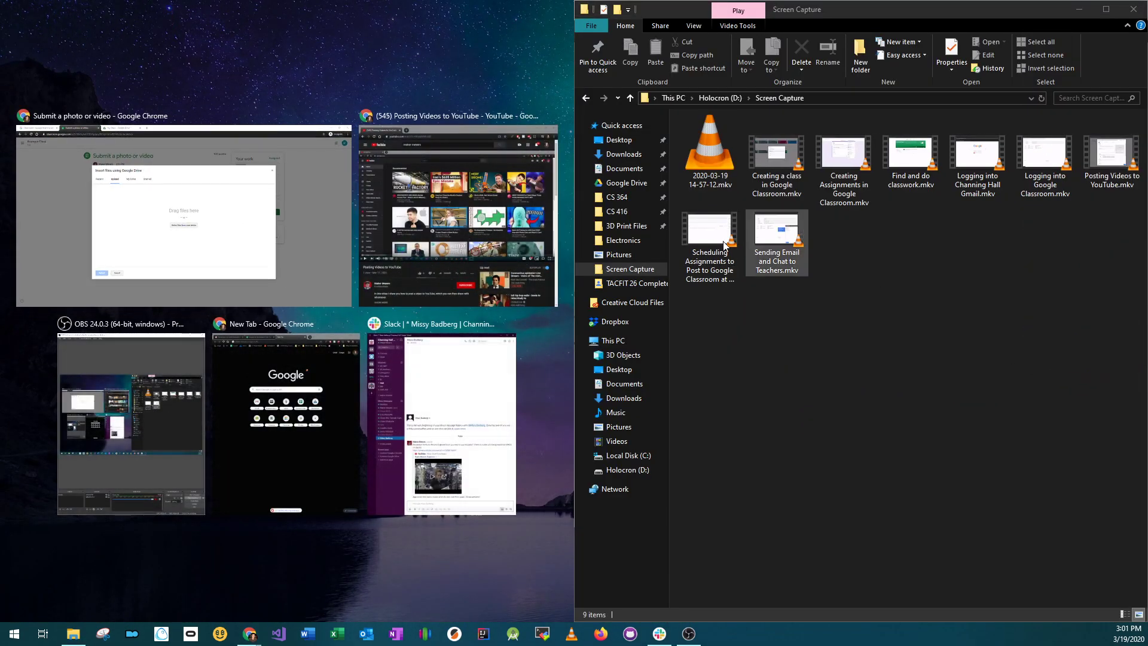
left_click_drag(888, 16, 974, 185)
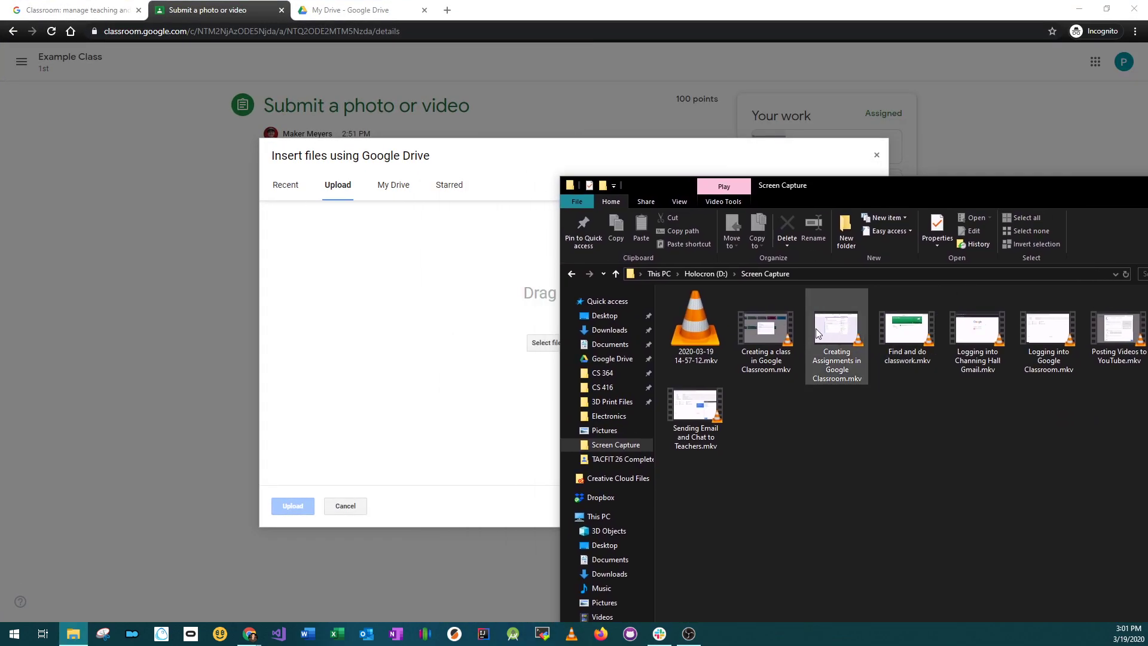
left_click_drag(903, 335, 456, 346)
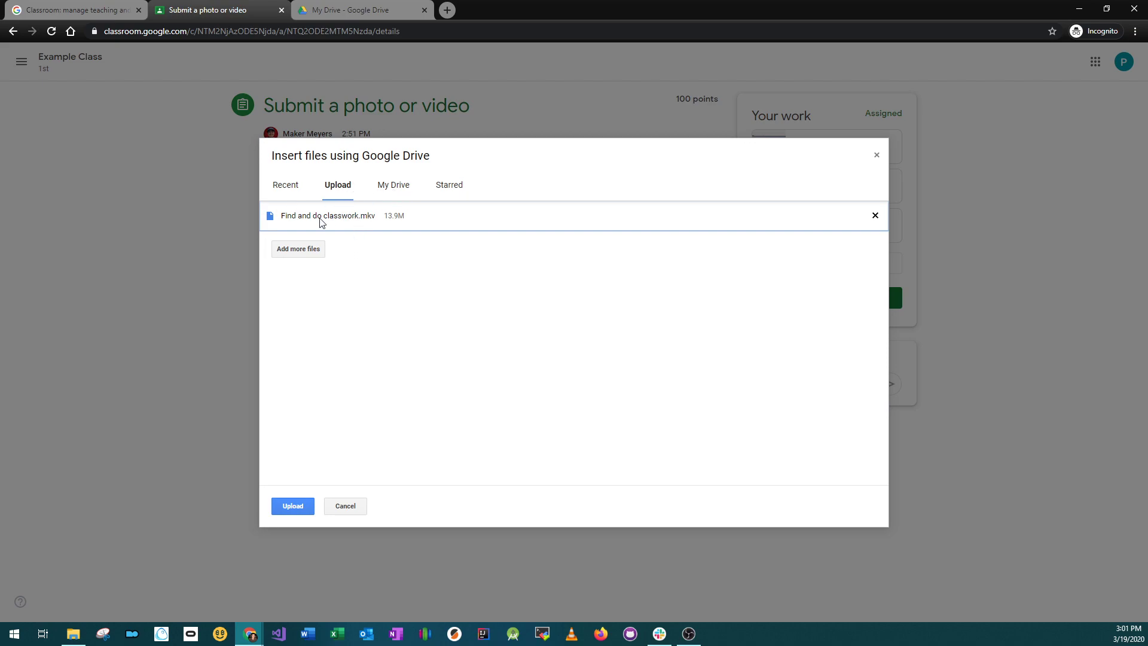
Step: Abandon the video upload and the device file picker, leaving the three existing attachments unchanged
left_click(293, 507)
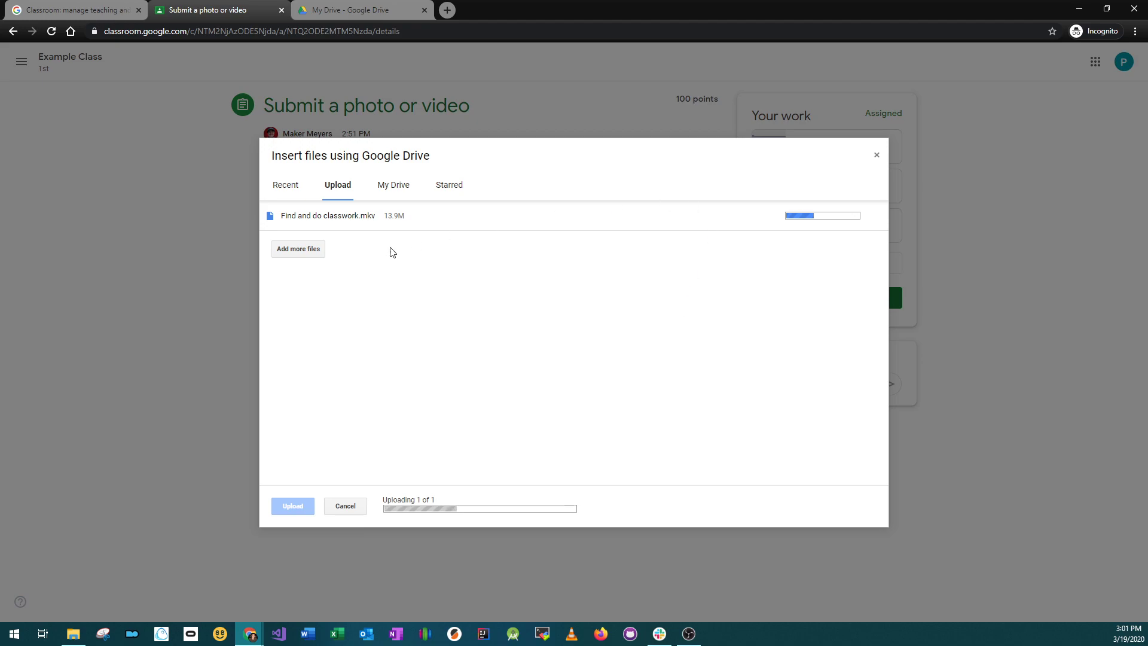
left_click(345, 507)
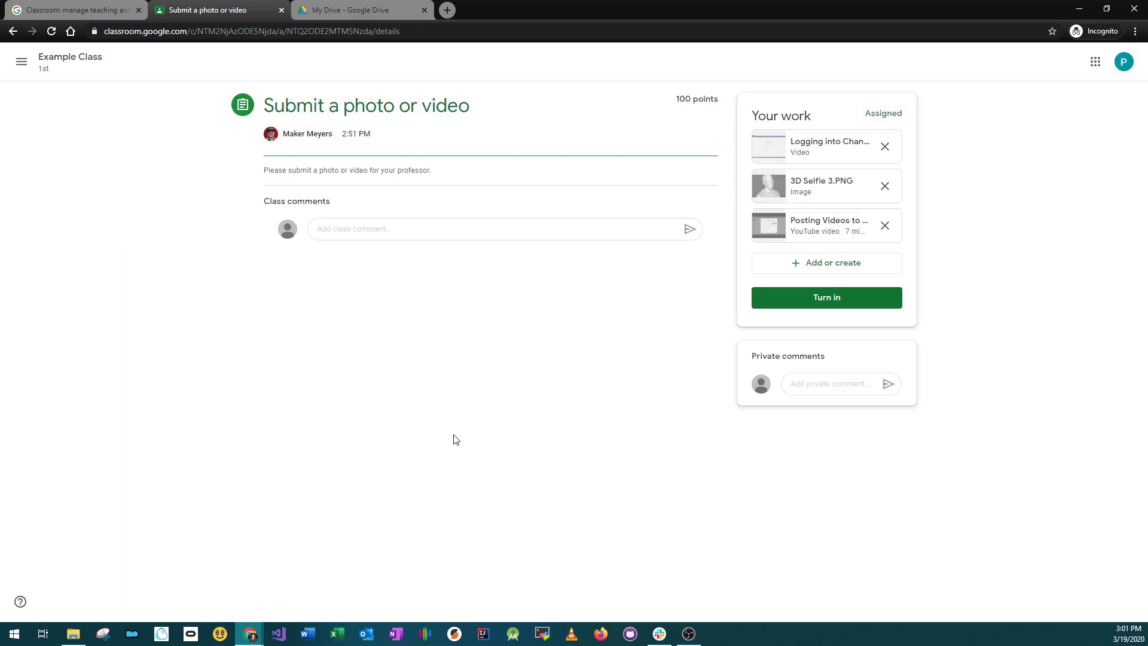
left_click(793, 263)
left_click(792, 326)
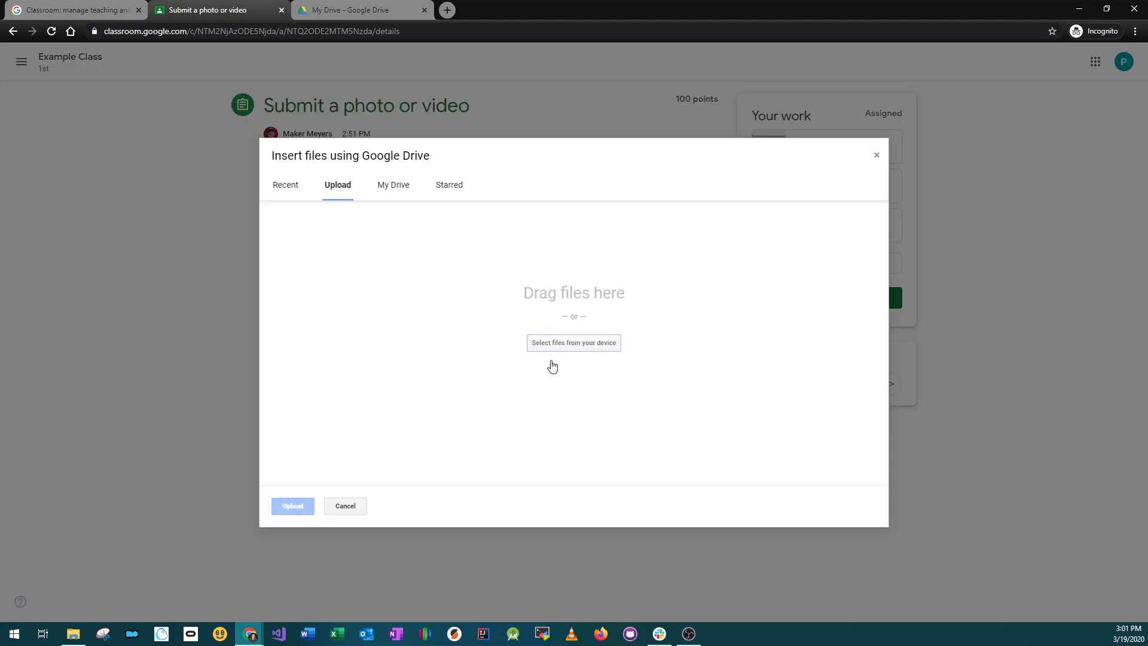
left_click(586, 351)
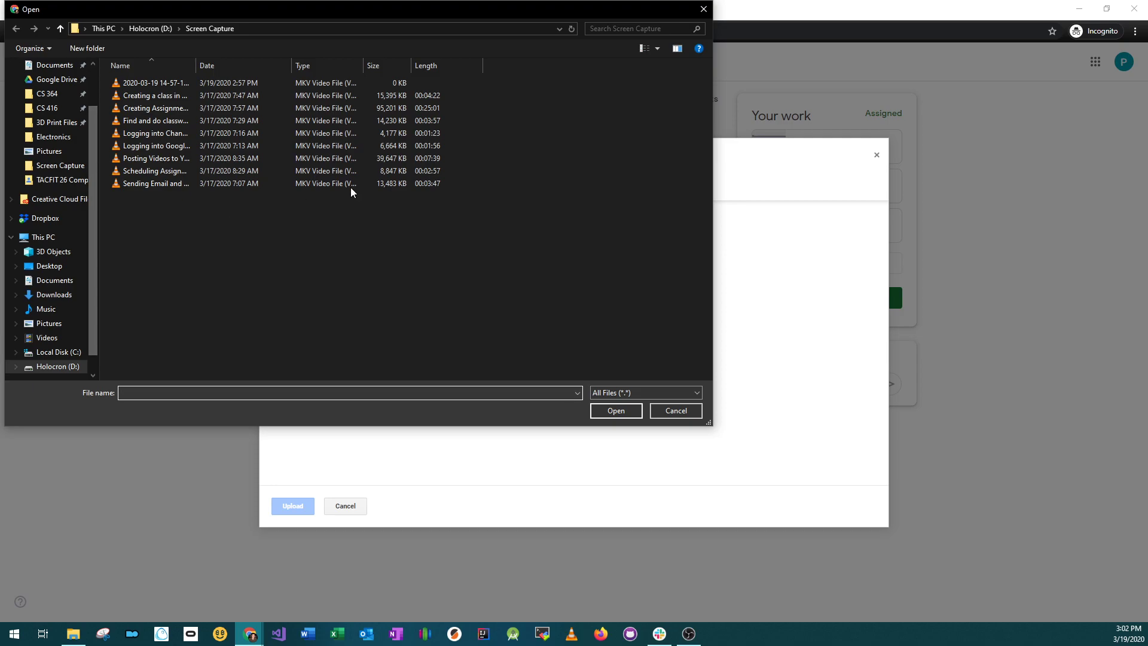
left_click(703, 9)
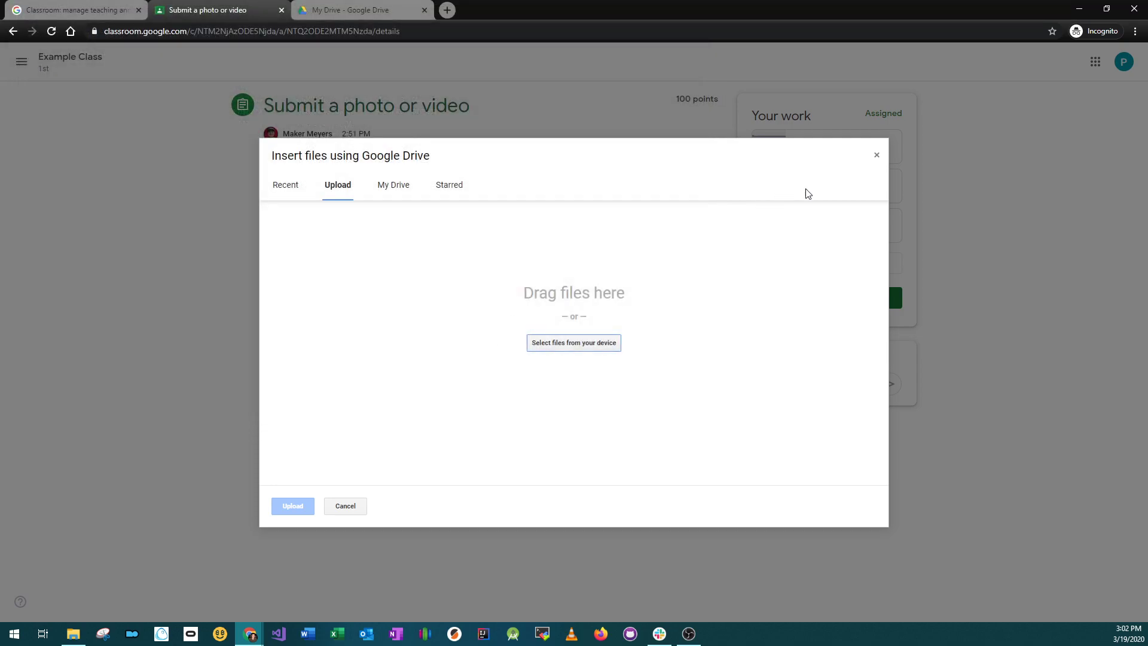
left_click(877, 156)
left_click(856, 265)
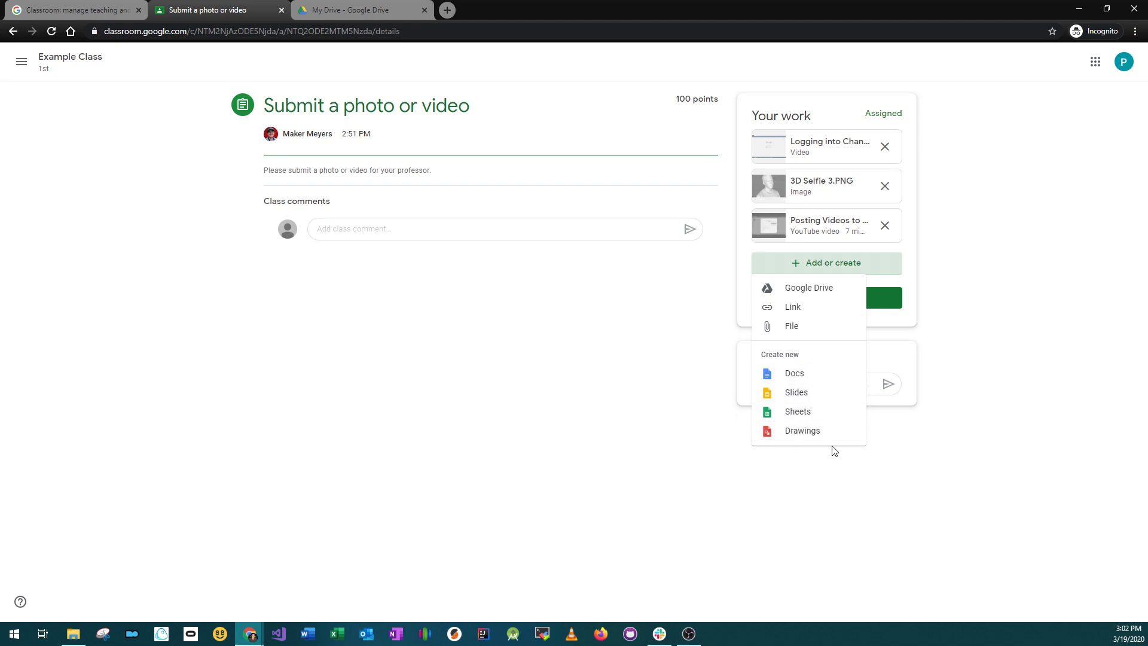
Step: Close the add-or-create list and turn in 'Submit a photo or video', confirming all 3 attachments
left_click(644, 330)
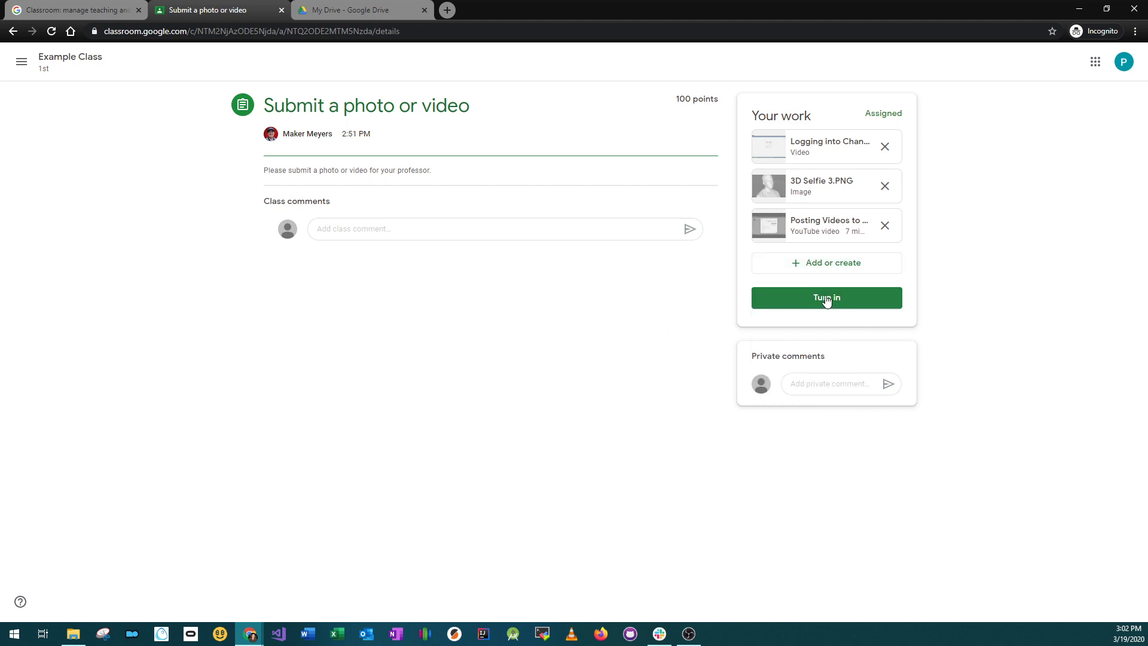
left_click(827, 299)
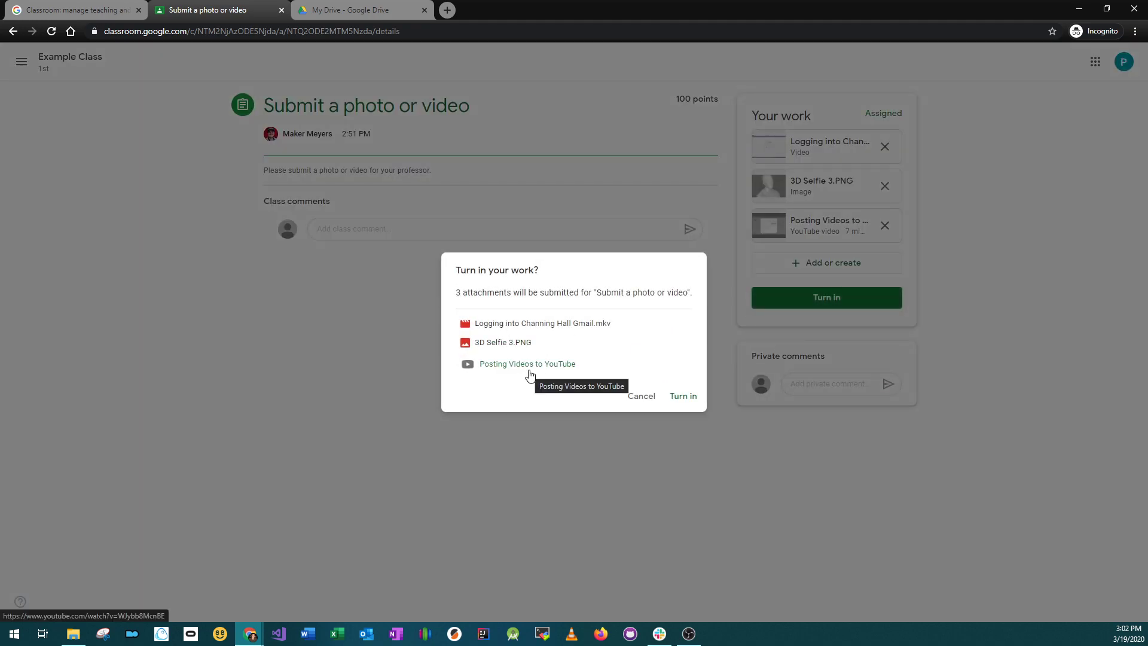
left_click_drag(463, 292, 688, 292)
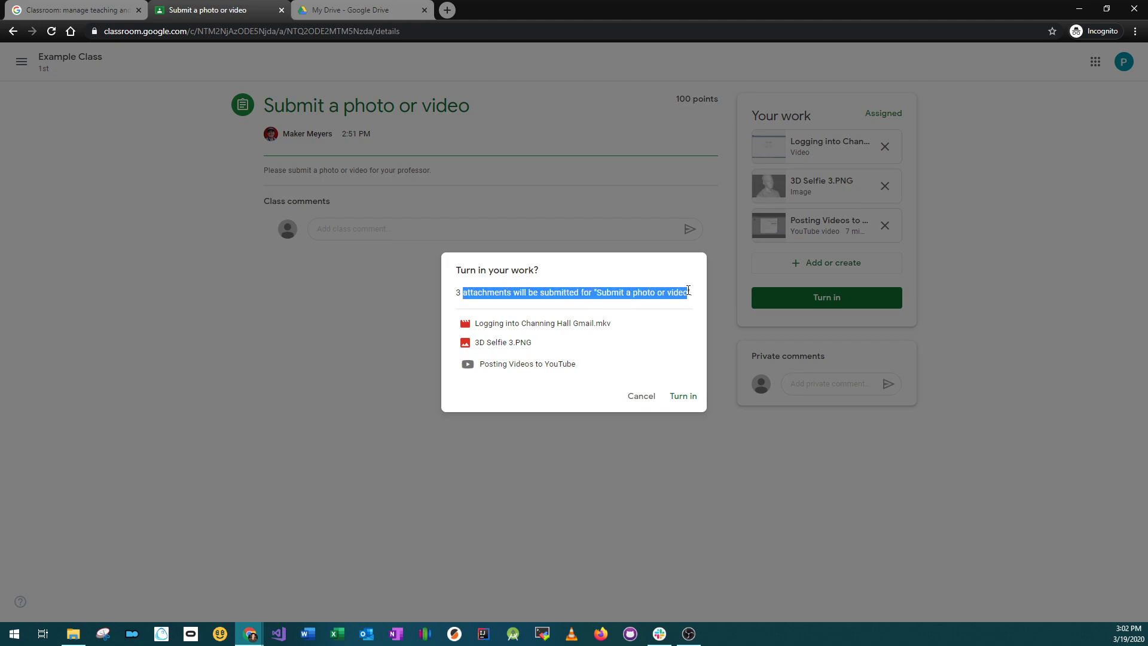
left_click(688, 402)
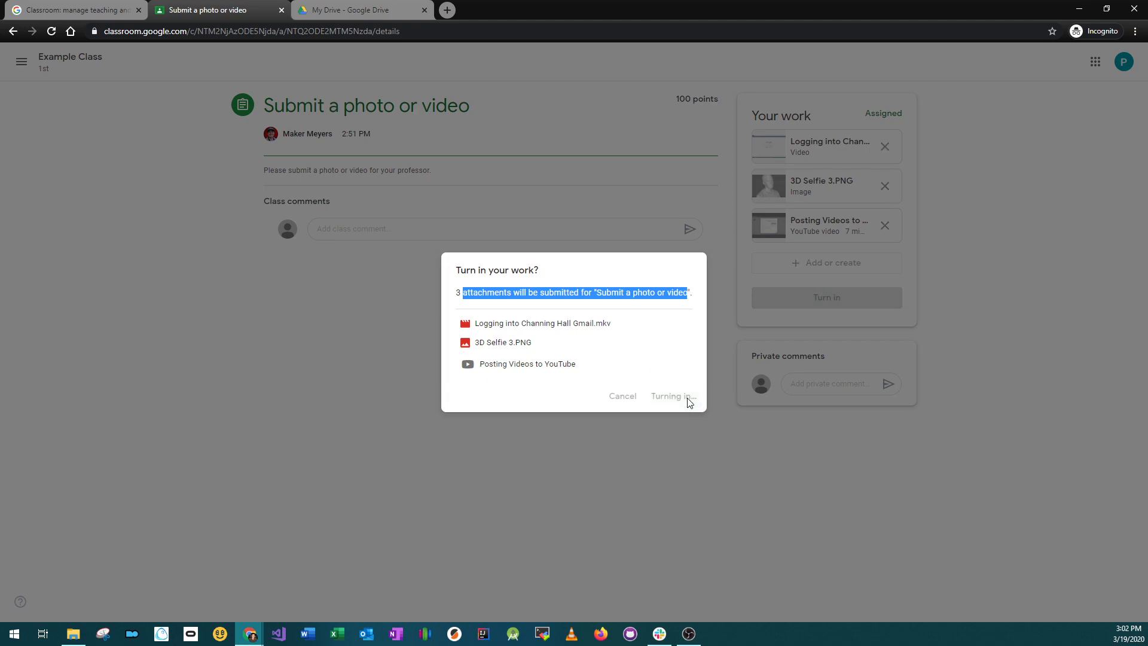